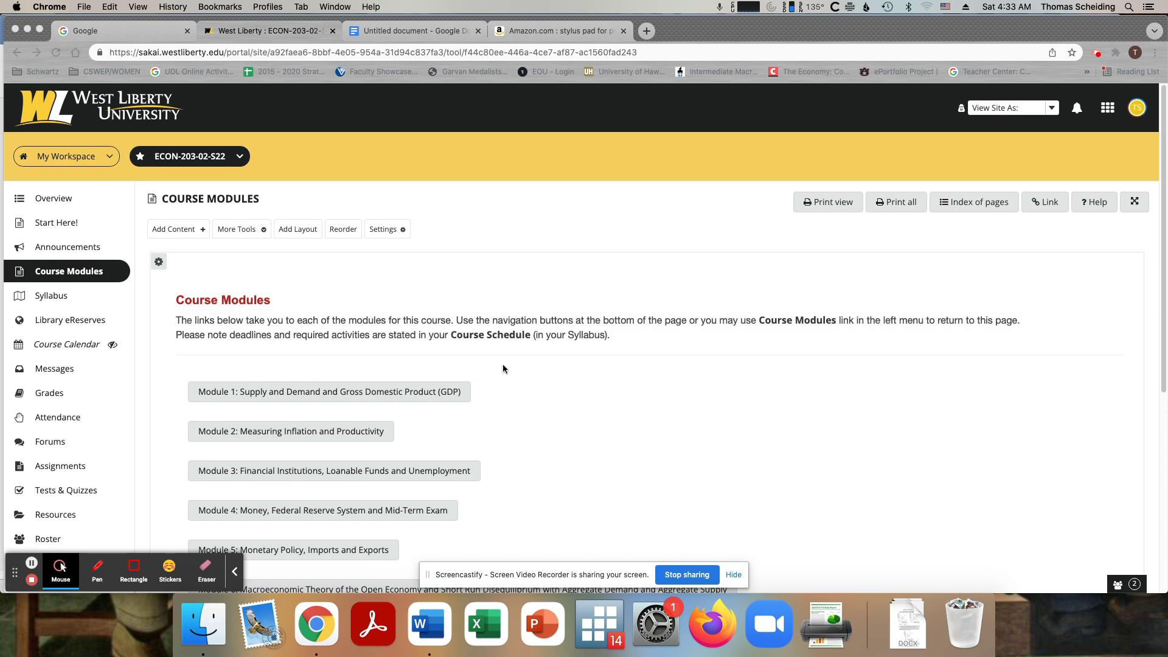
- Open Module 1: Supply and Demand and GDP from the ECON-203-02-S22 Course Modules page
left_click(374, 394)
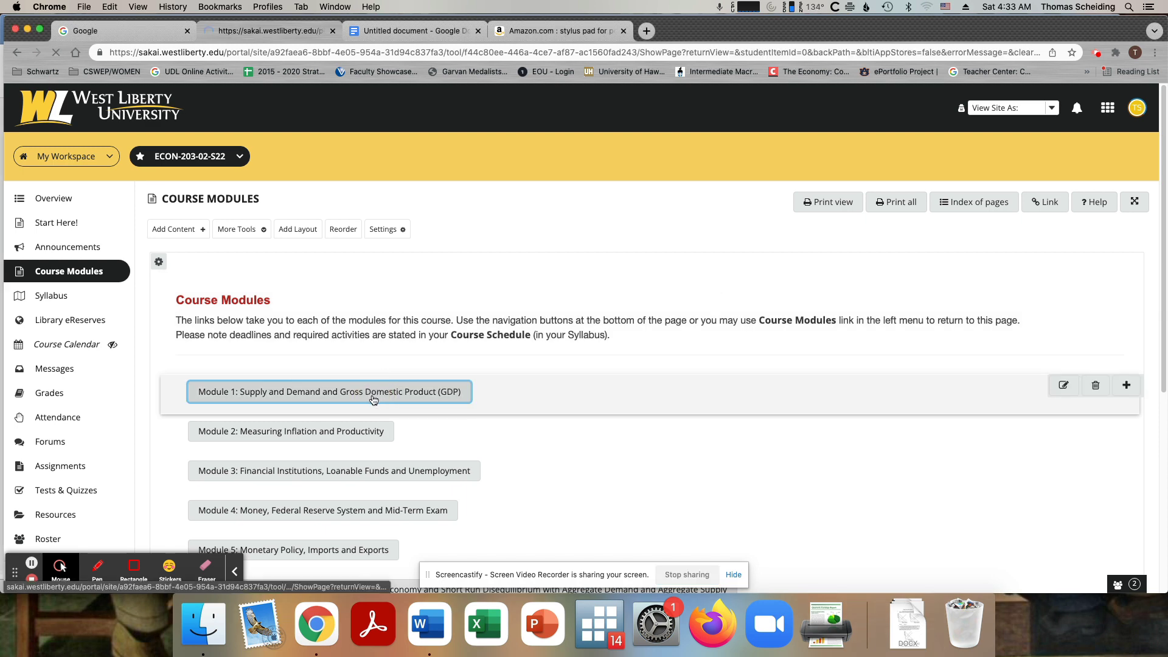
- Scroll the Module 1 page past videos and quizzes to the TO DO: Submit homework links
scroll(373, 399, "down", 8)
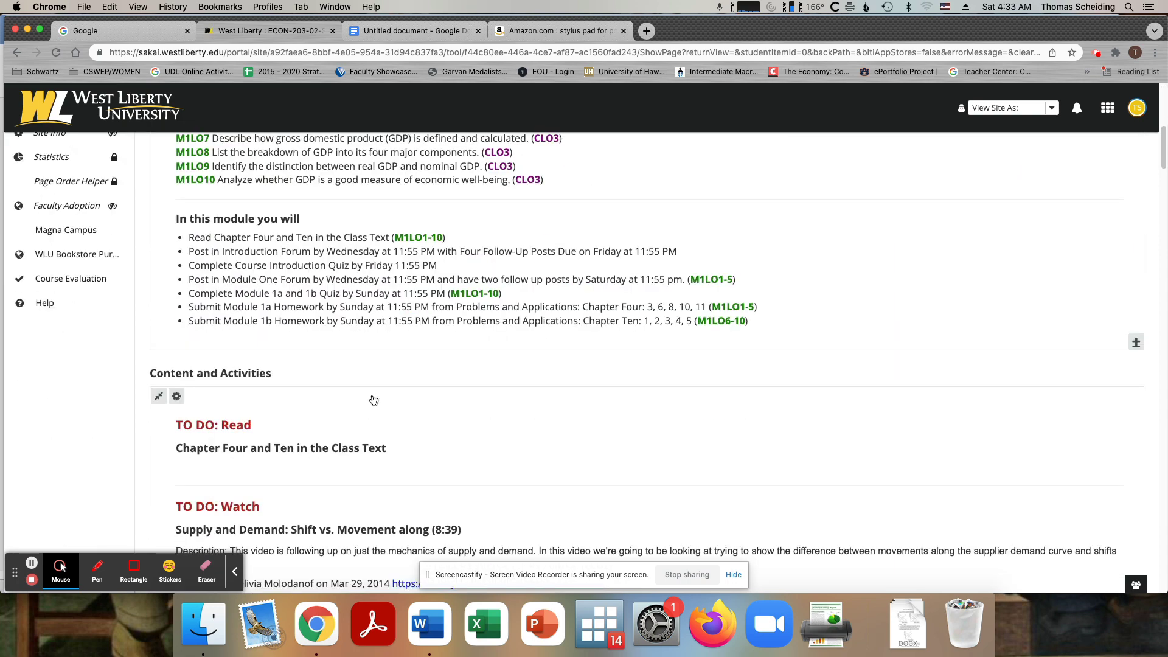
scroll(373, 399, "down", 15)
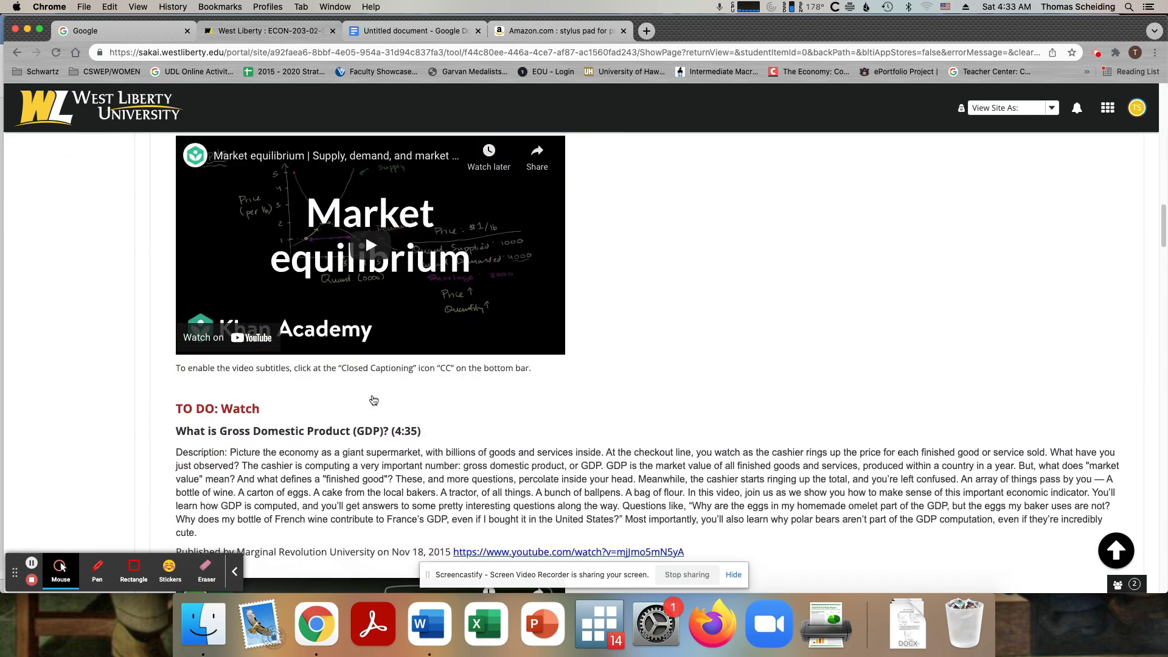
scroll(374, 399, "down", 15)
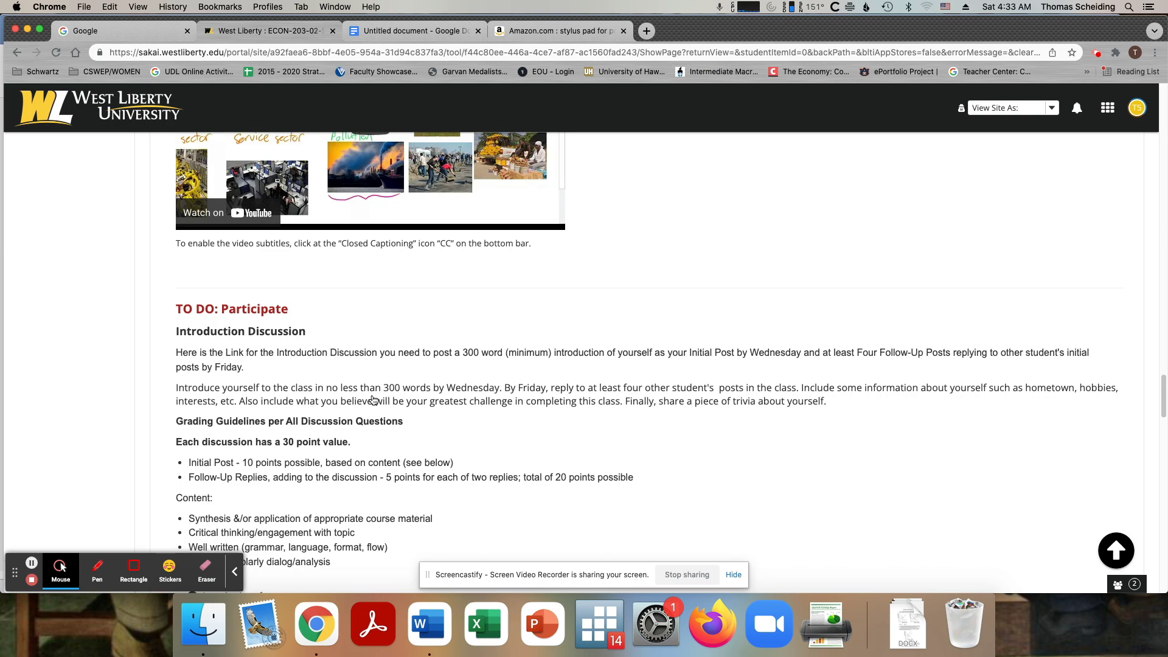
scroll(374, 399, "down", 18)
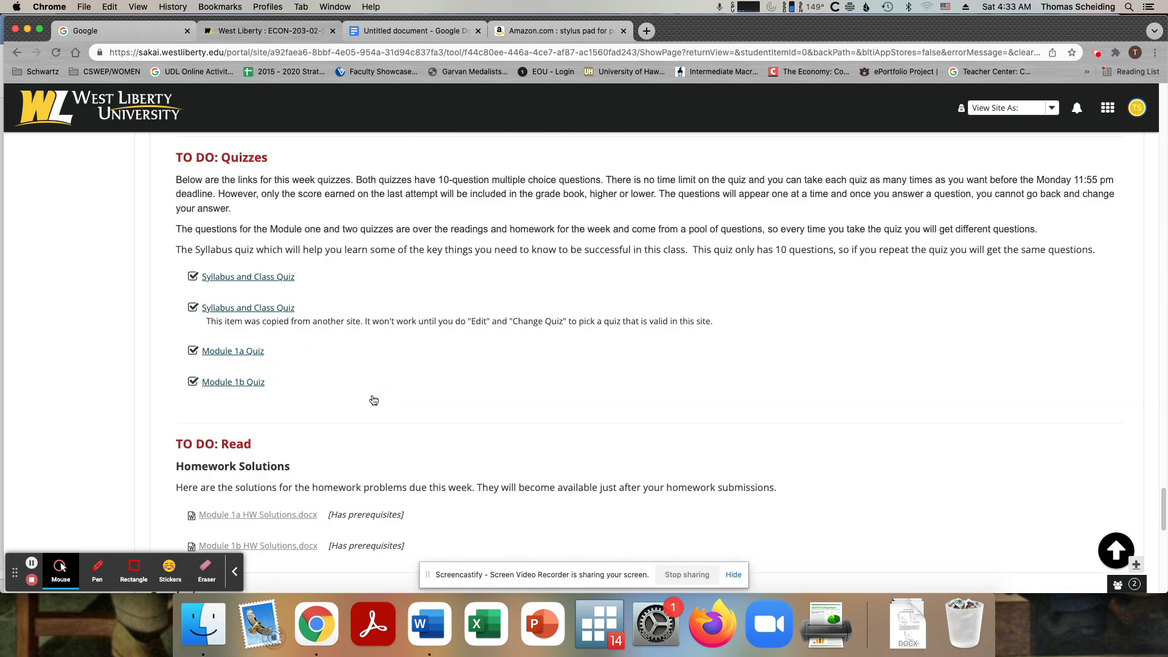
scroll(374, 400, "up", 7)
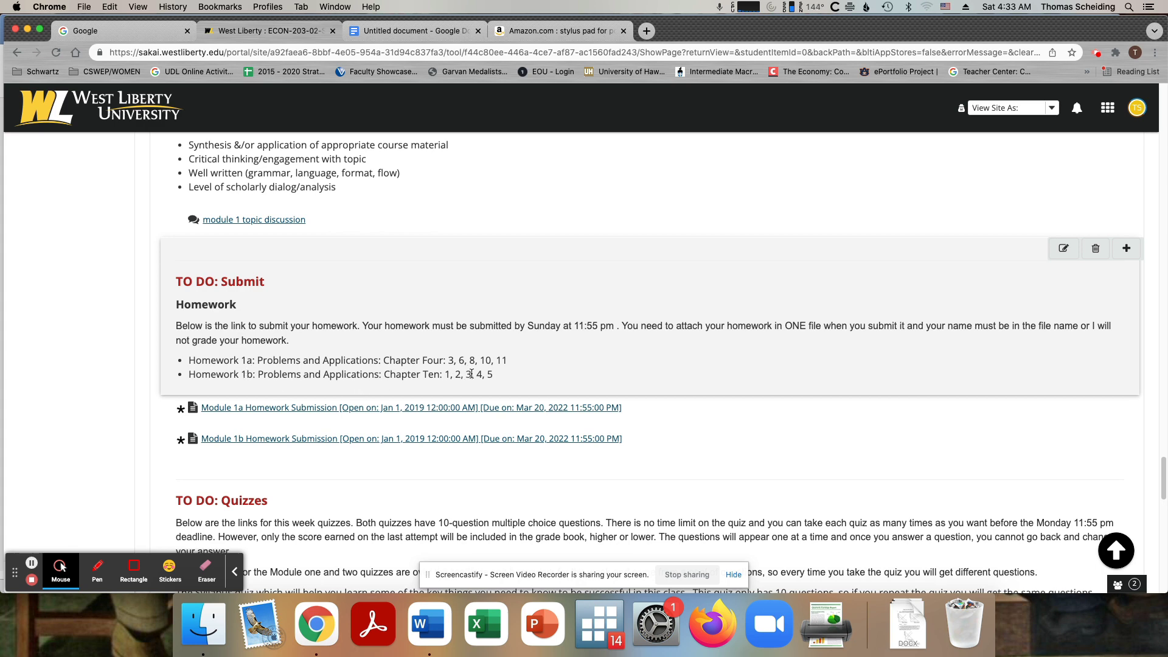
- Open Module 1a Homework Submission and bring its Choose File and Submit area into view
left_click(443, 407)
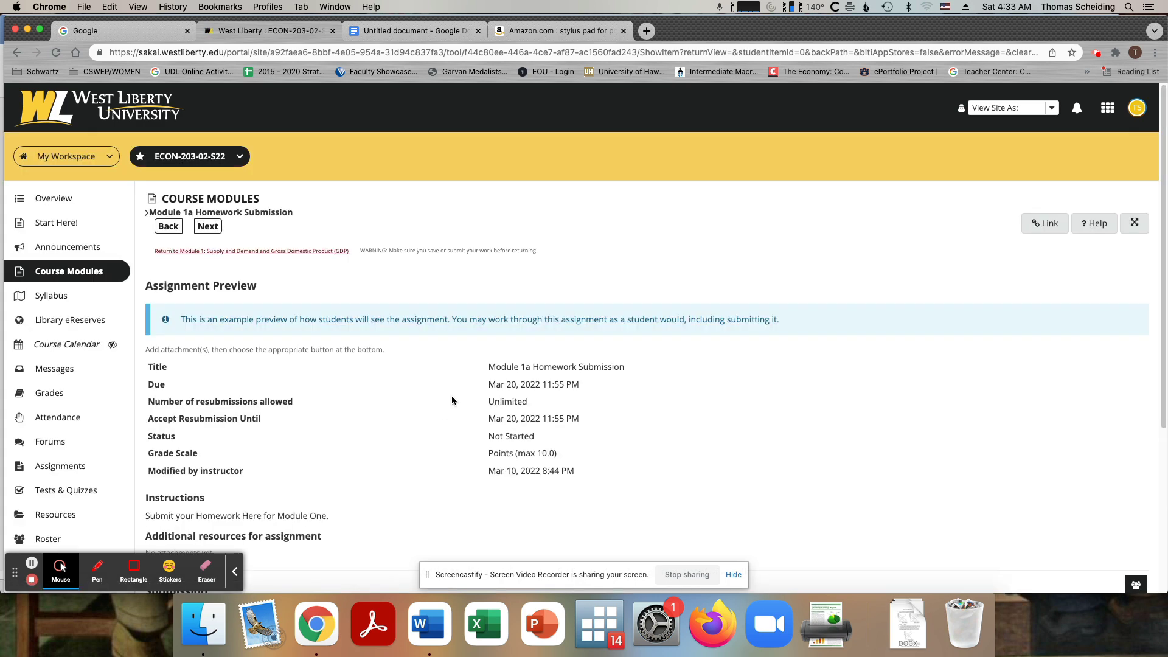
scroll(452, 402, "down", 5)
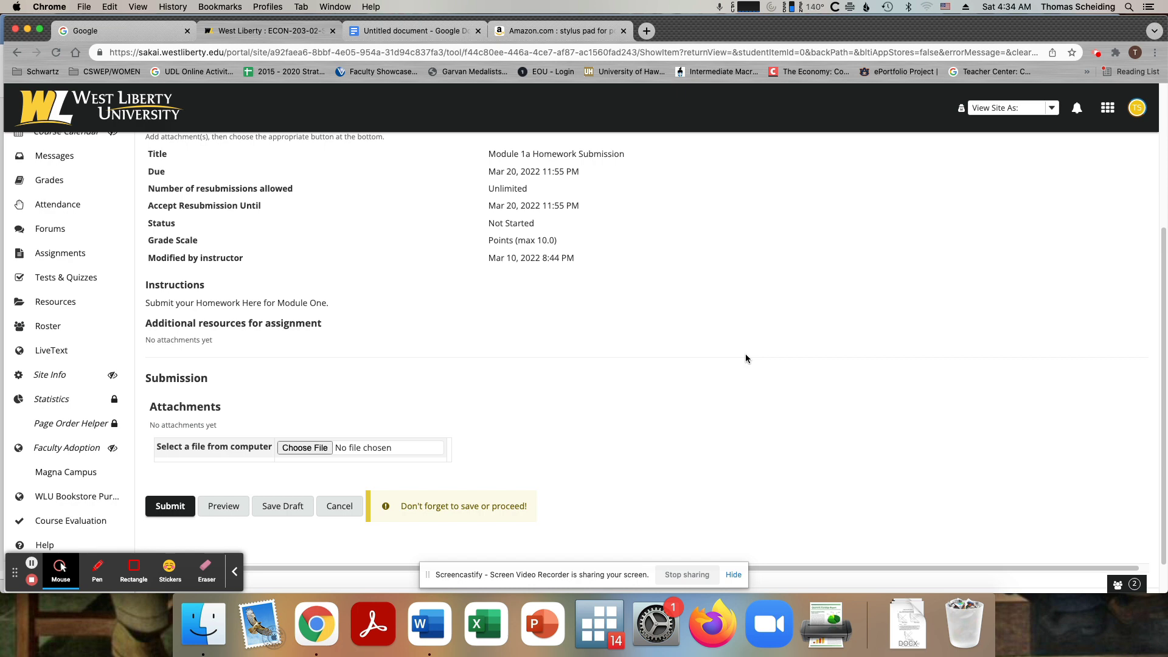
- Close the old Untitled document and create a new blank Google Doc from docs.google.com
left_click(478, 30)
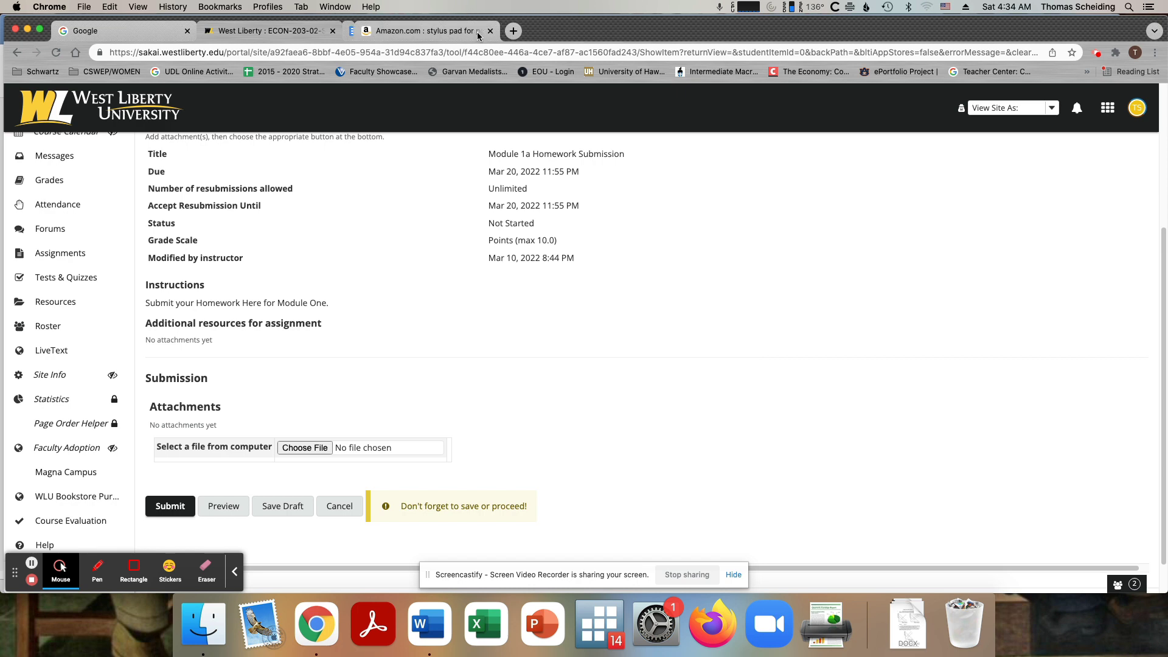
left_click(501, 31)
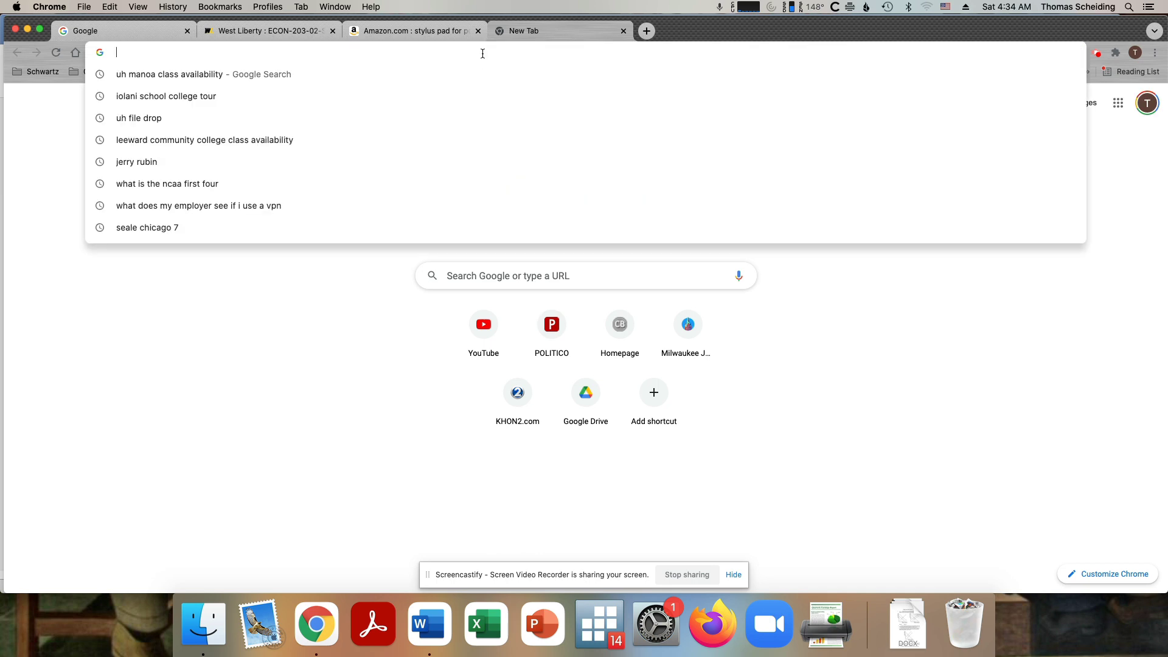
type("doc")
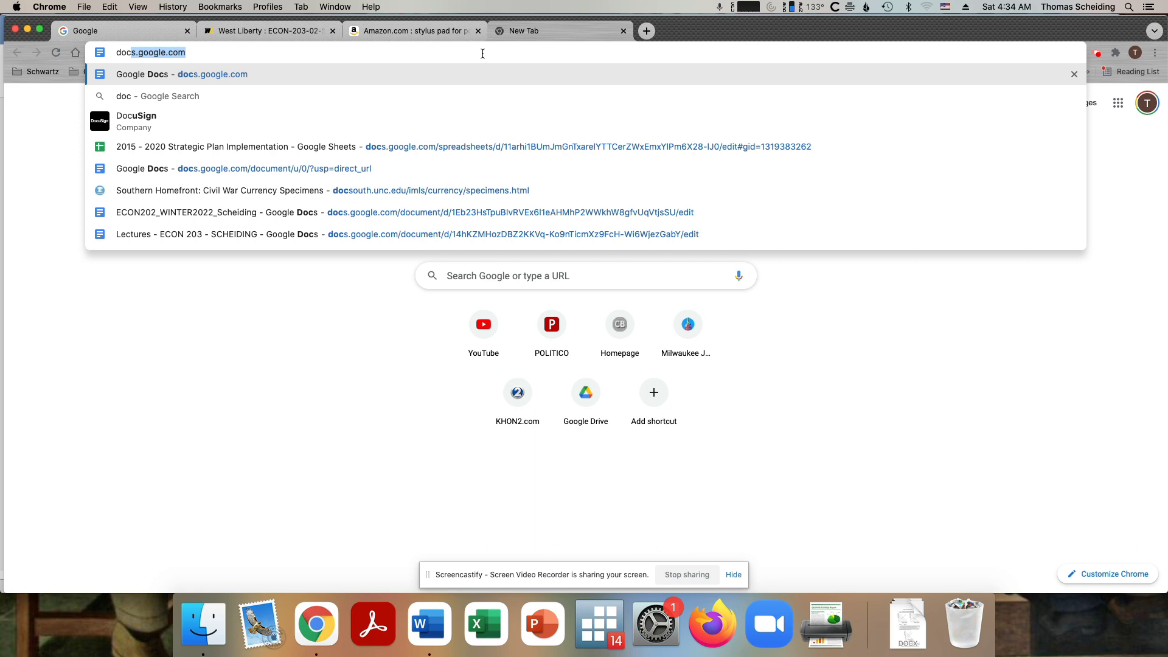
key("Return")
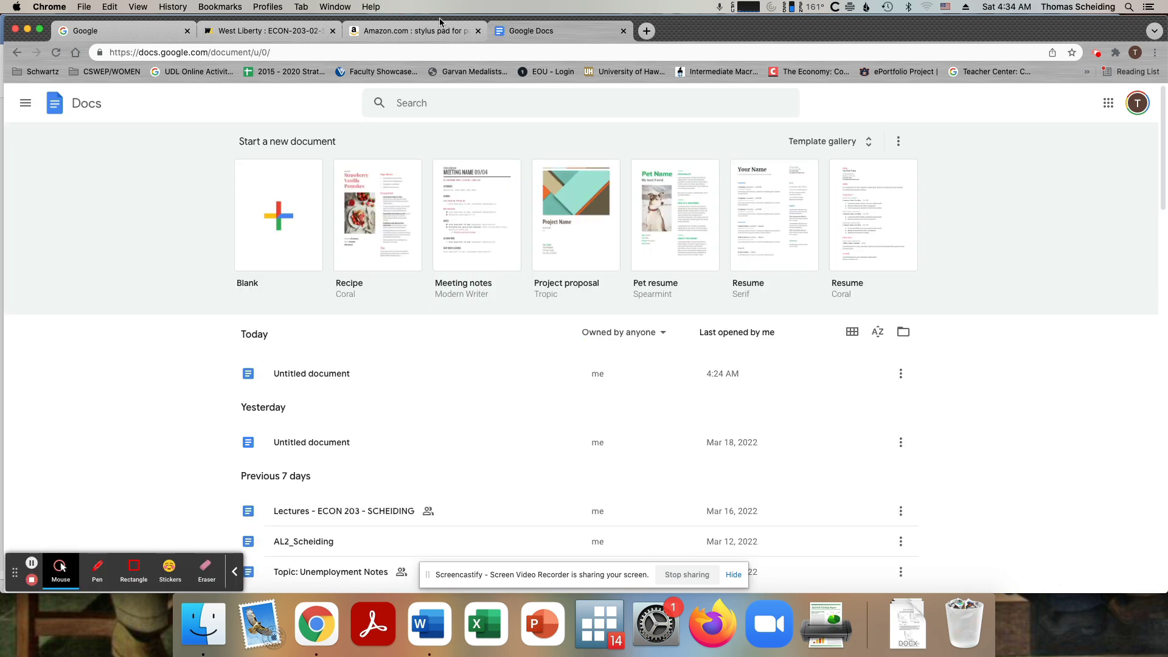
left_click(287, 250)
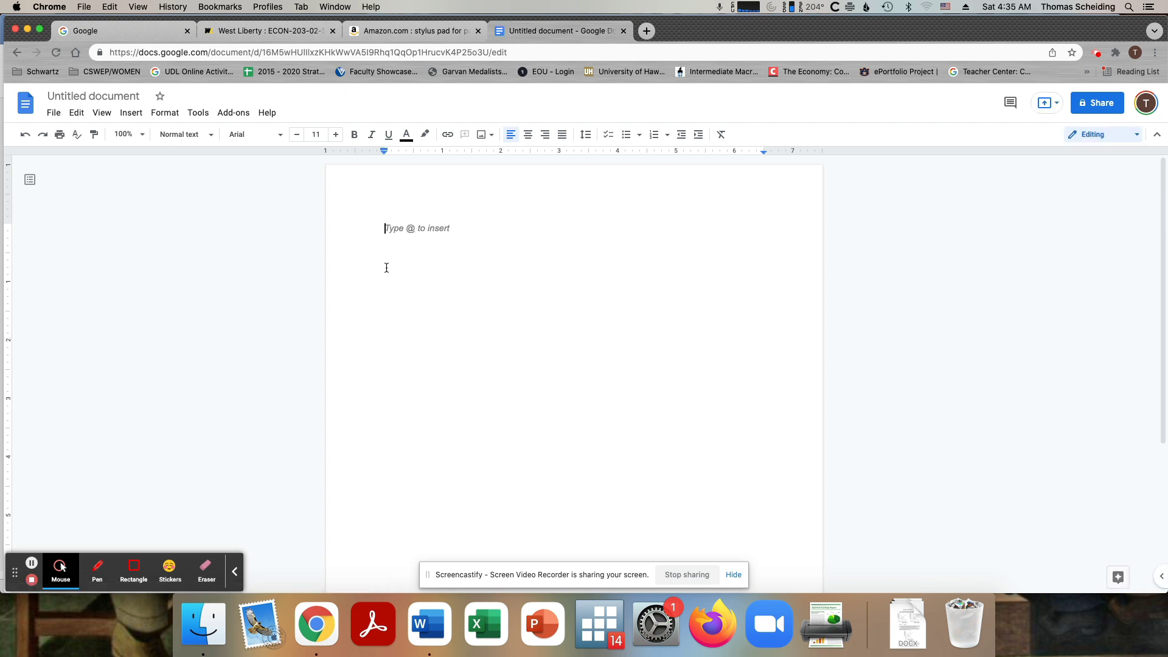
- Type the heading 'Chapter 4 homework', the student's surname, and numbered answer 1 with placeholder text
type("Chapter 4")
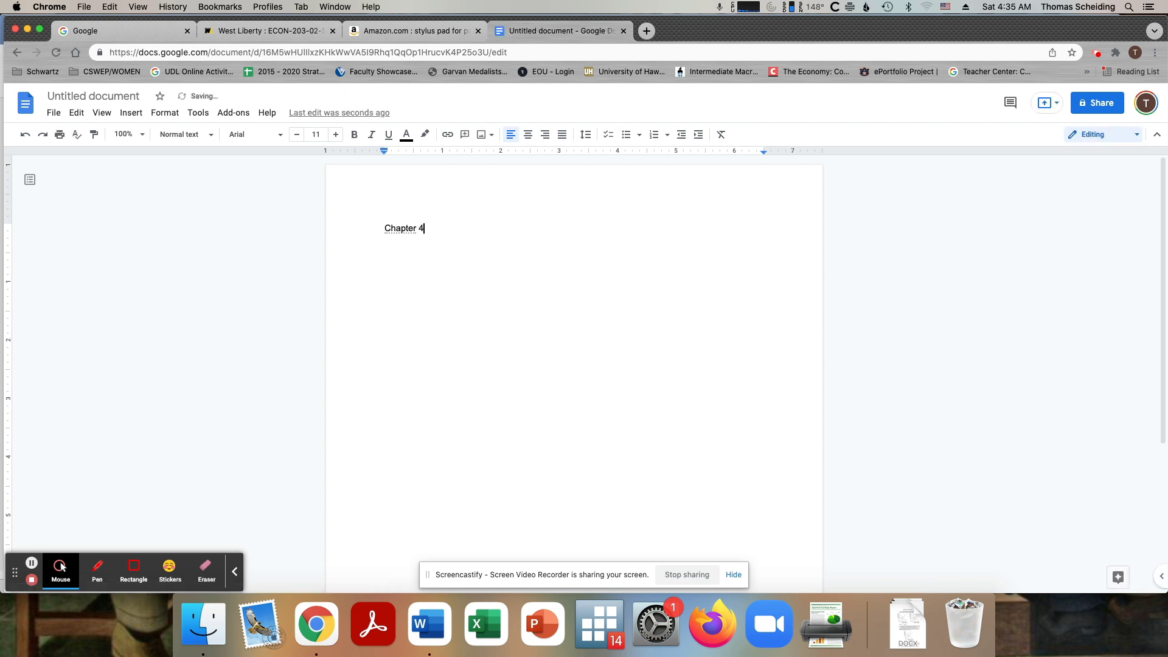
type(" homework")
key("Return")
type("Scheiding")
key("Return")
key("Return")
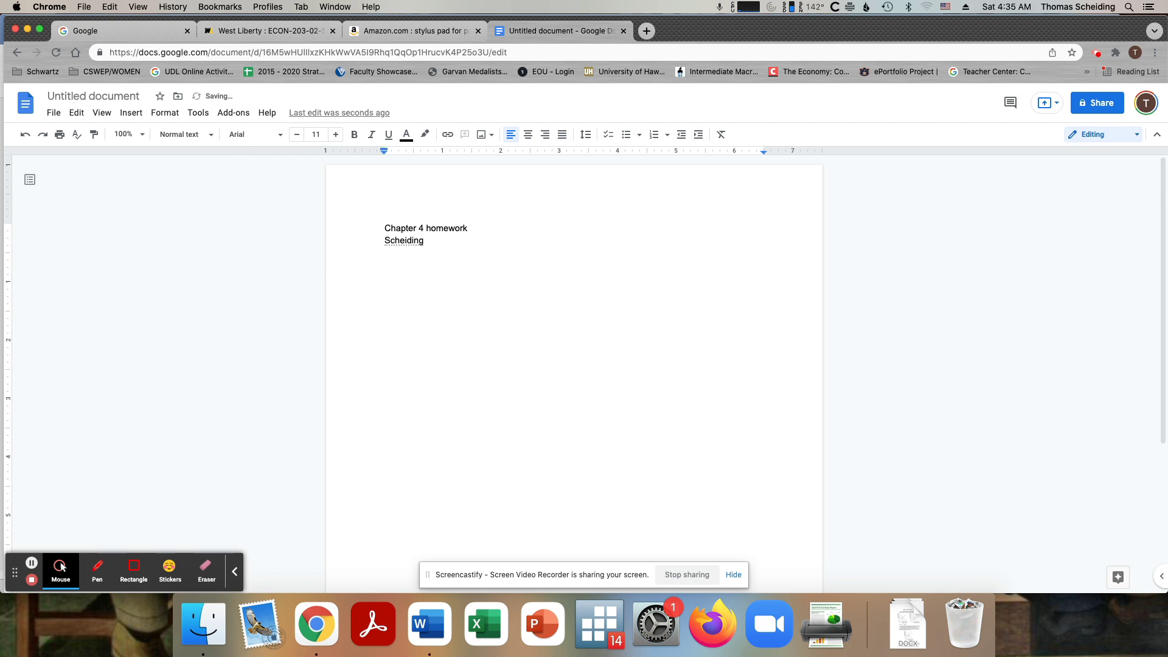
type("1.")
type("fndl;fj;ladsjfadlk;skl;asdkl;sad;sad;")
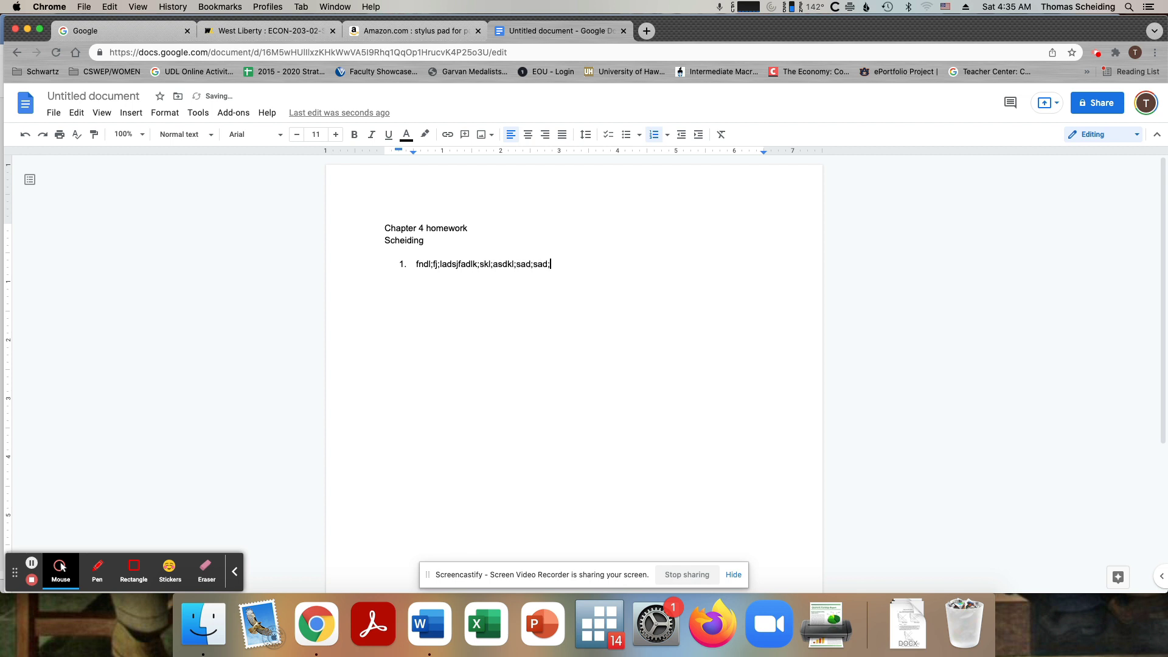
type("sadf;sdfijsdfiojsdafiojsdafiosdfaiosdfiosdfiosd")
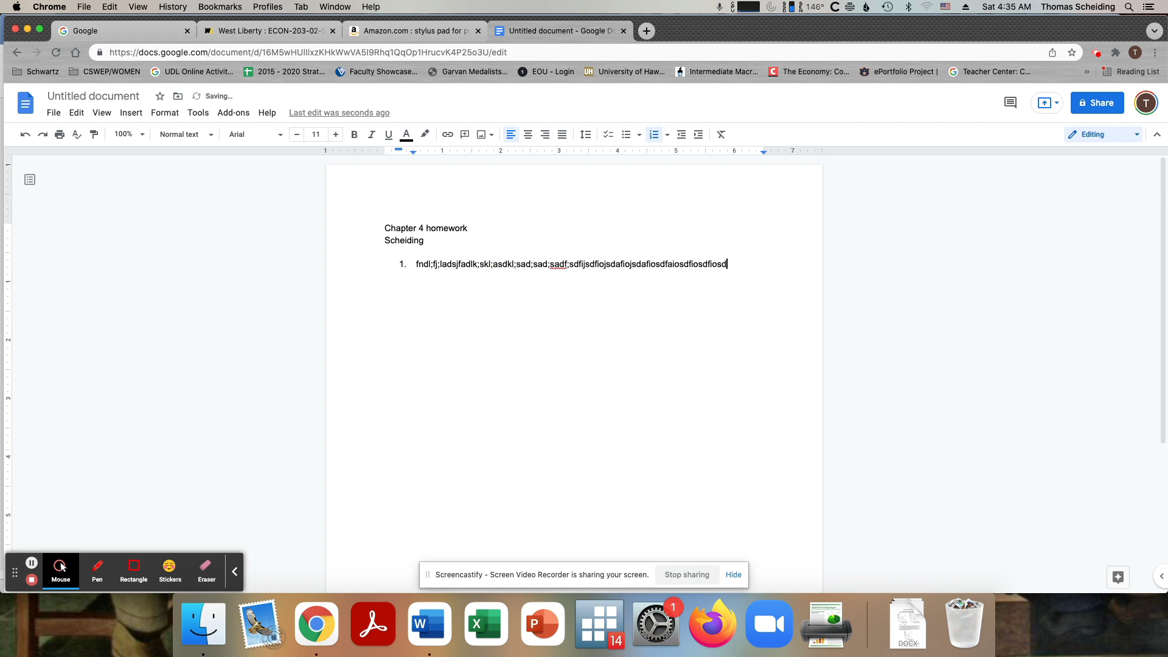
type("fio;sdfisdsdfklsadkl;sdkldsfklsdfkdslk")
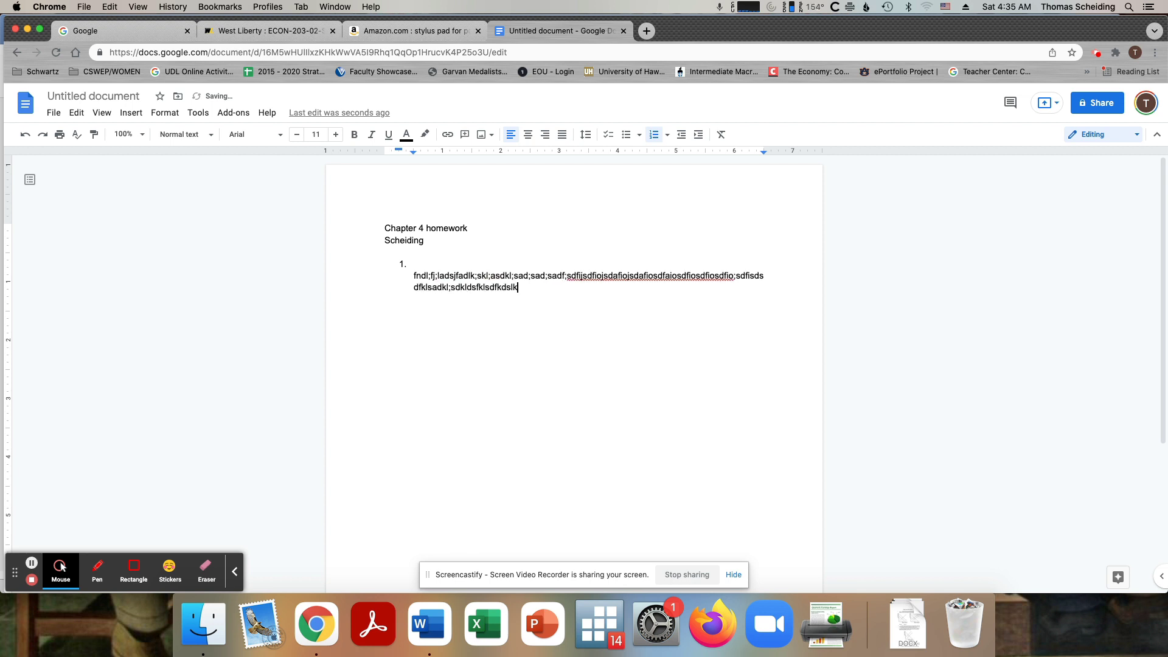
type("fdsnsdovnvnofjado[s")
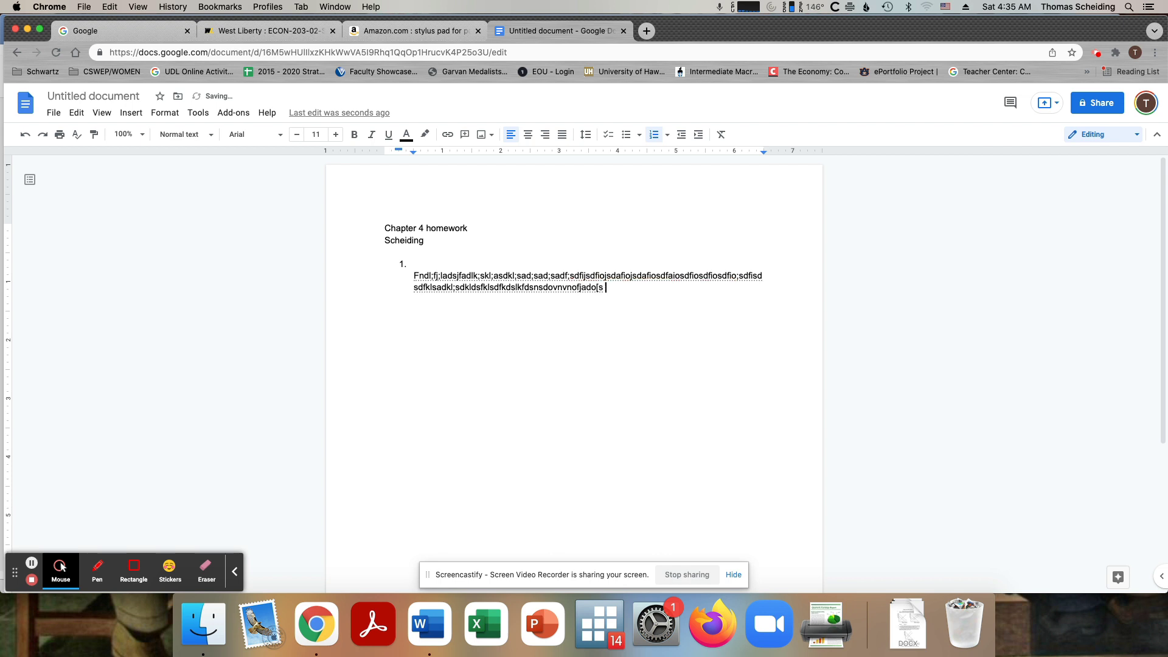
type("gjio[sdj aso[adsj iasdvio[afjvo[f")
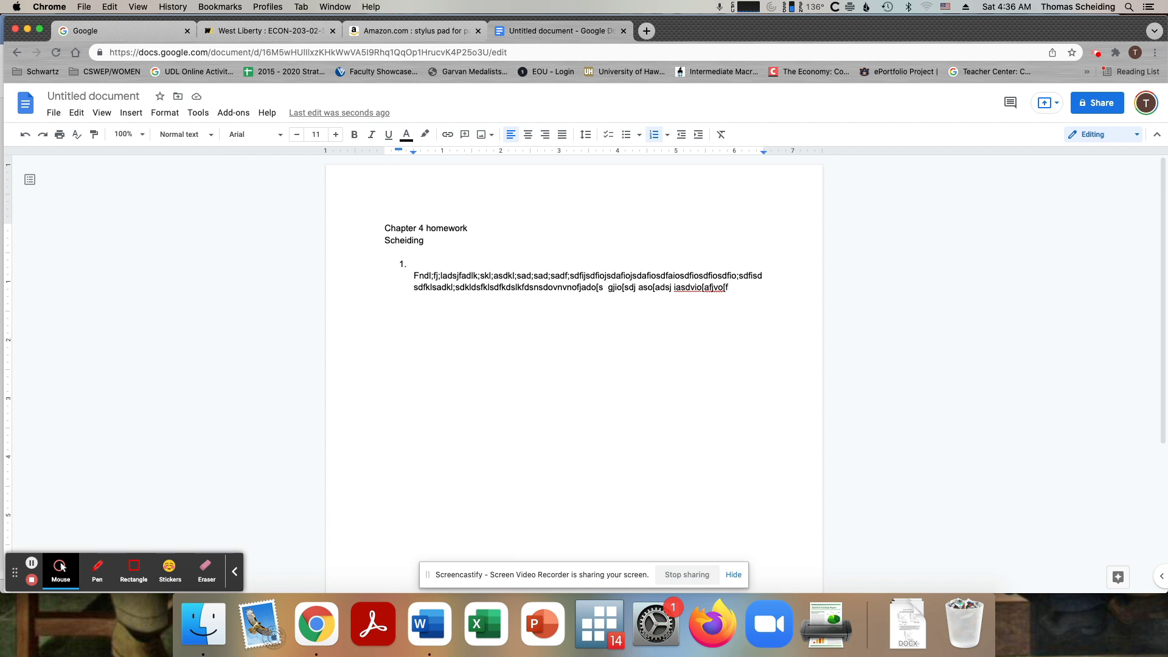
- Insert a new blank drawing into the document via Insert > Drawing > New
left_click(130, 113)
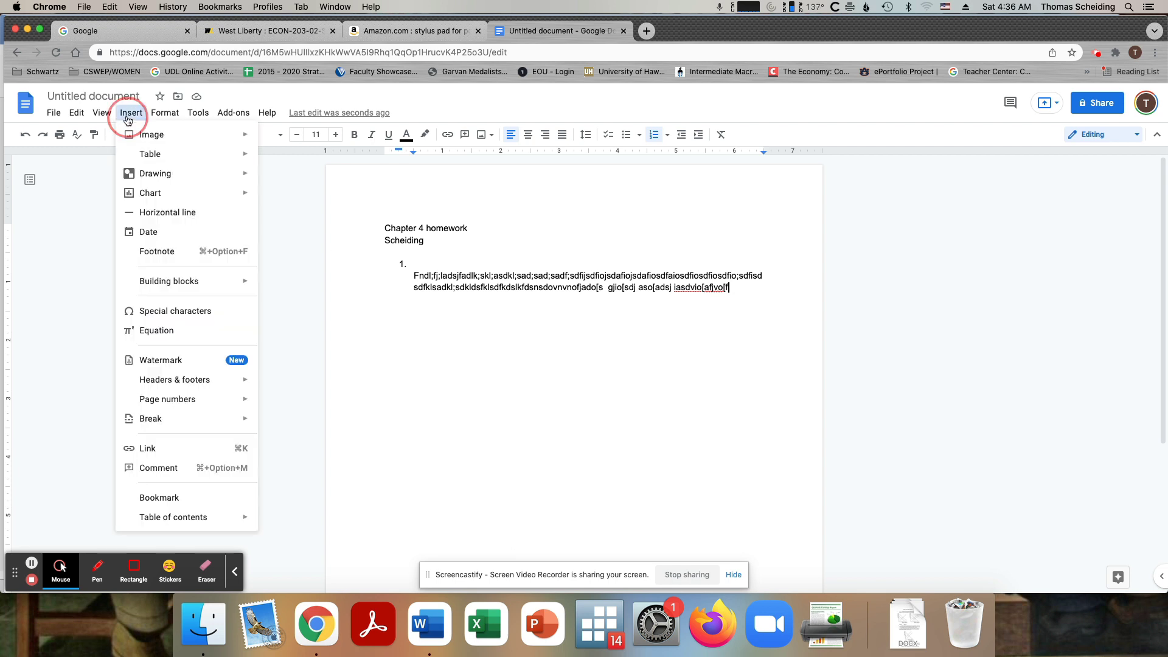
mouse_move(142, 174)
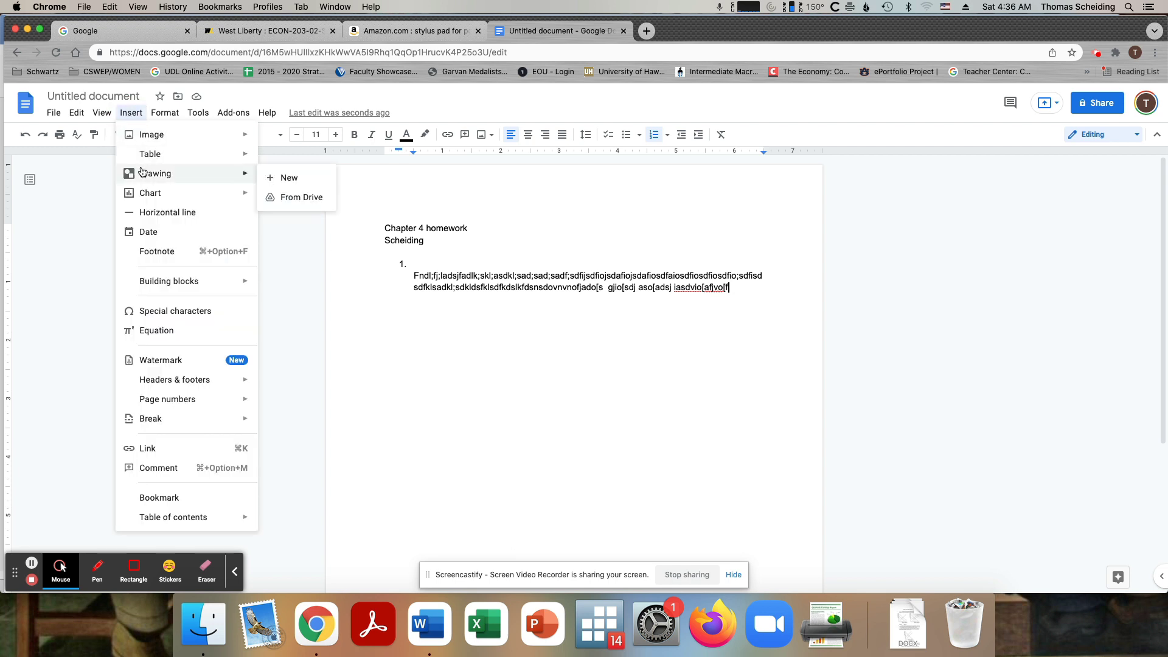
left_click(262, 178)
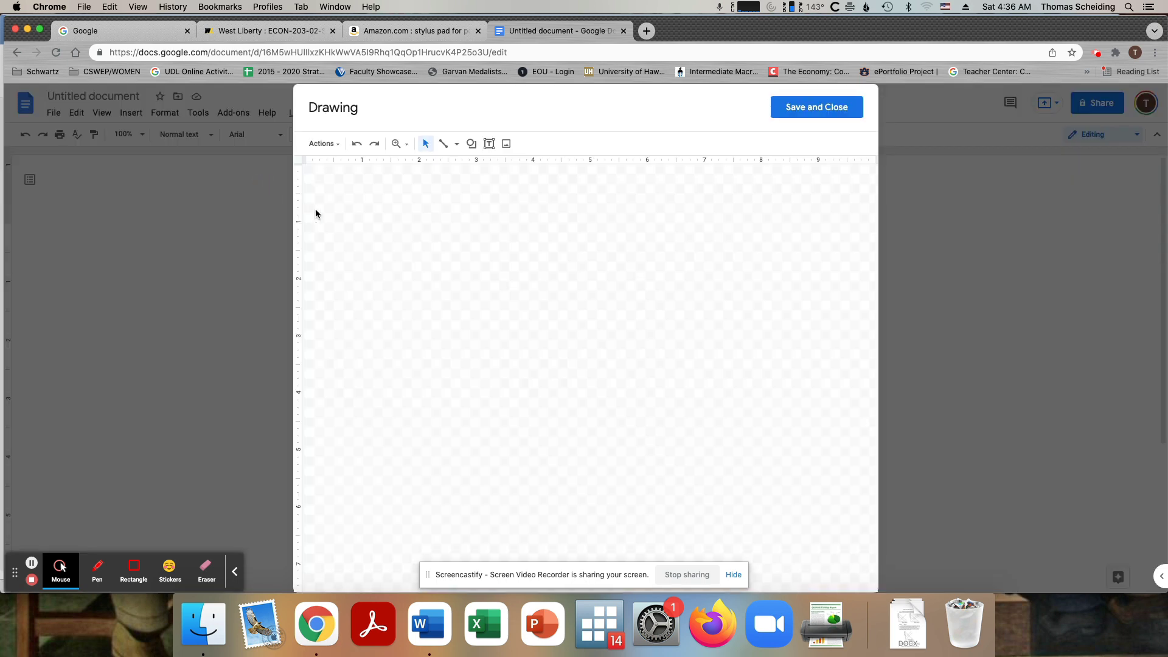
left_click_drag(458, 198, 450, 415)
left_click(332, 146)
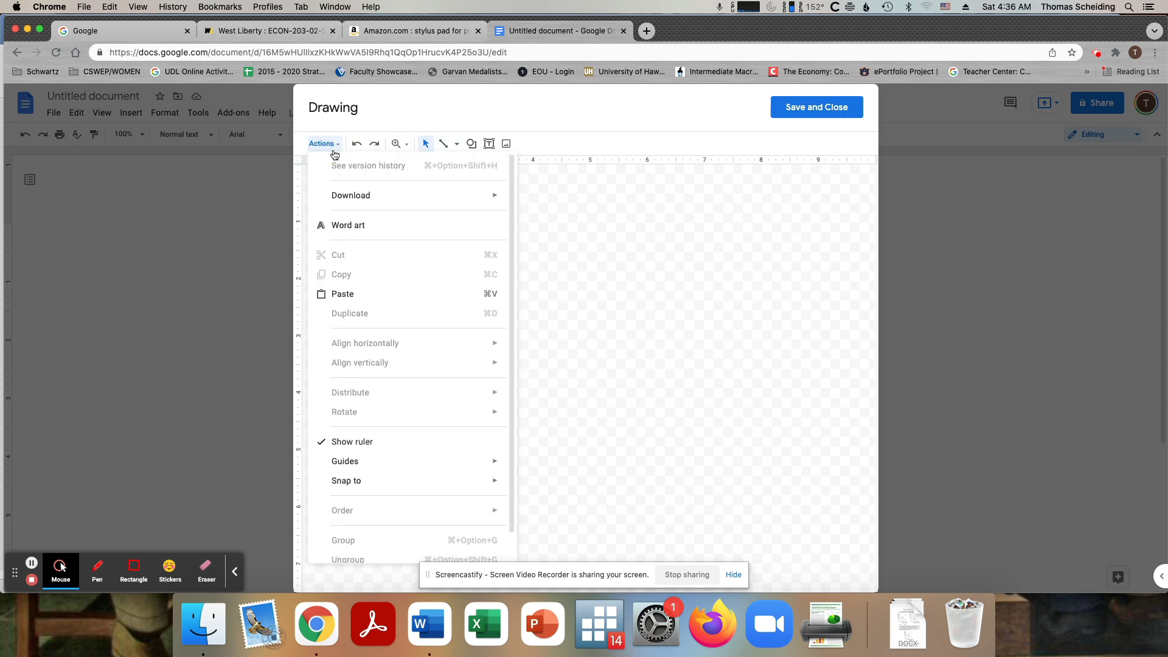
left_click(543, 298)
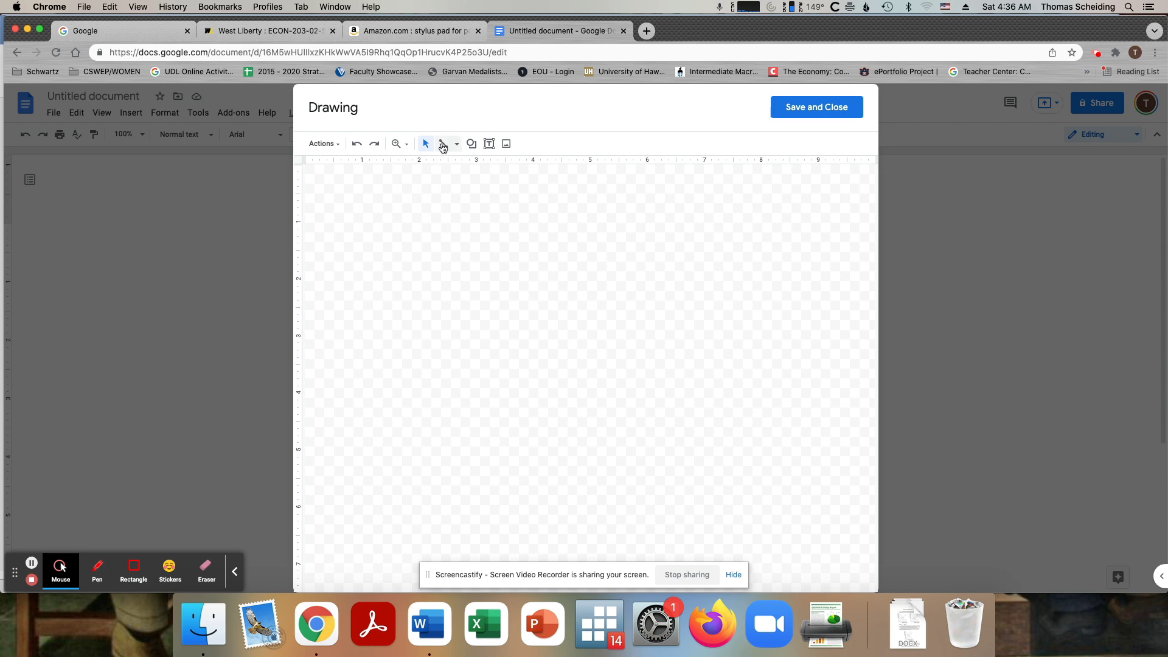
- With the plain Line tool, draw the axes, a downward demand line and a crossing upward supply line
left_click(444, 146)
left_click(450, 147)
left_click(456, 150)
left_click(459, 171)
left_click_drag(426, 207, 710, 454)
left_click_drag(482, 239, 700, 432)
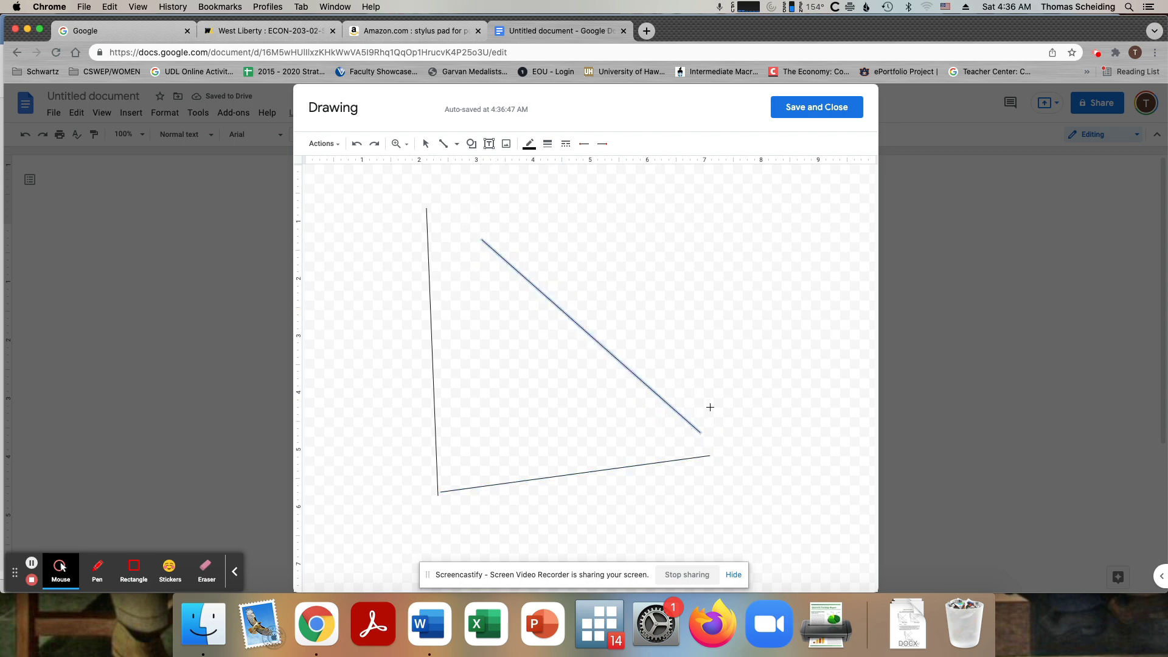
left_click_drag(704, 387, 710, 419)
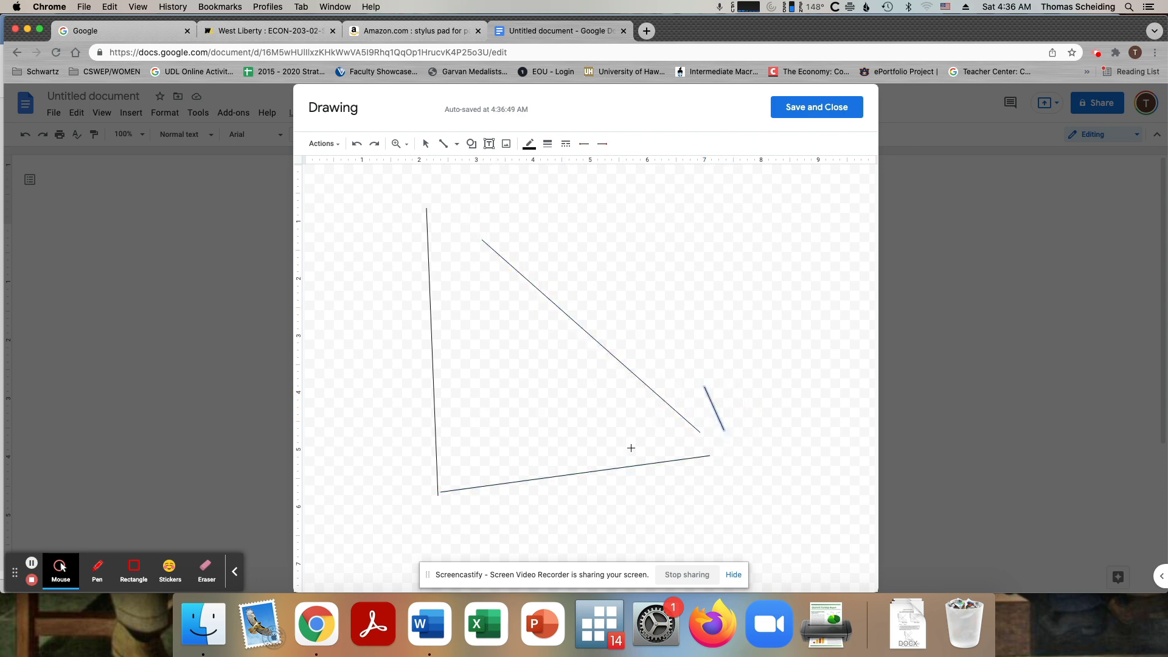
left_click_drag(499, 438, 712, 197)
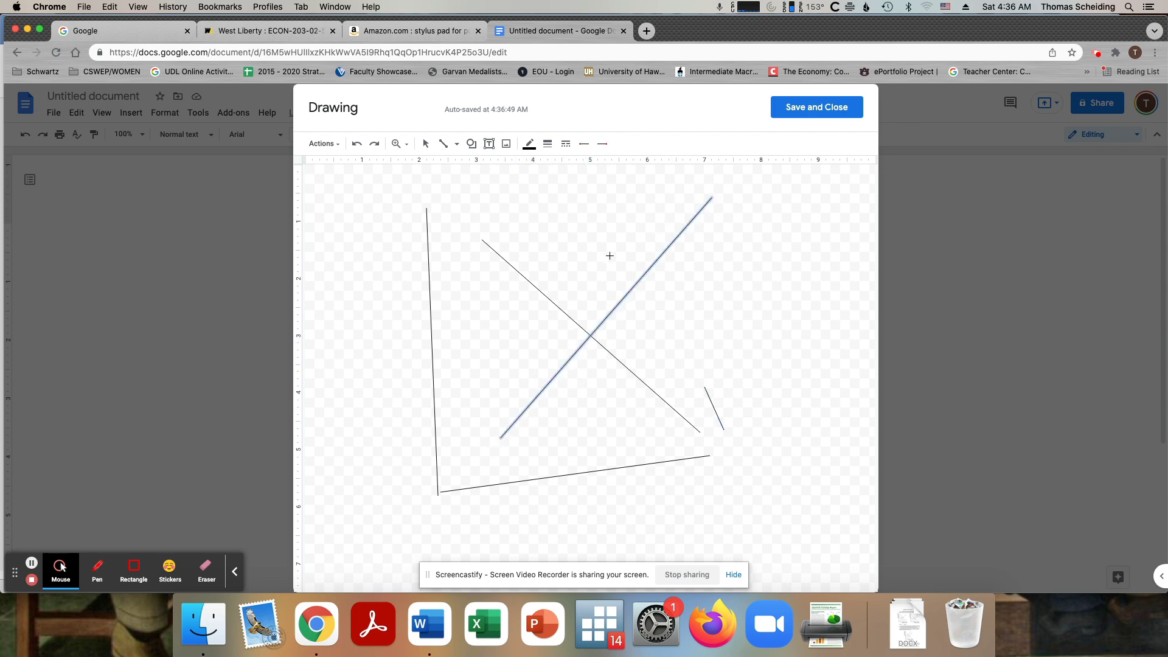
- Select and then deselect the drawn lines on the drawing canvas
left_click(489, 144)
key("Escape")
left_click(661, 405, "shift")
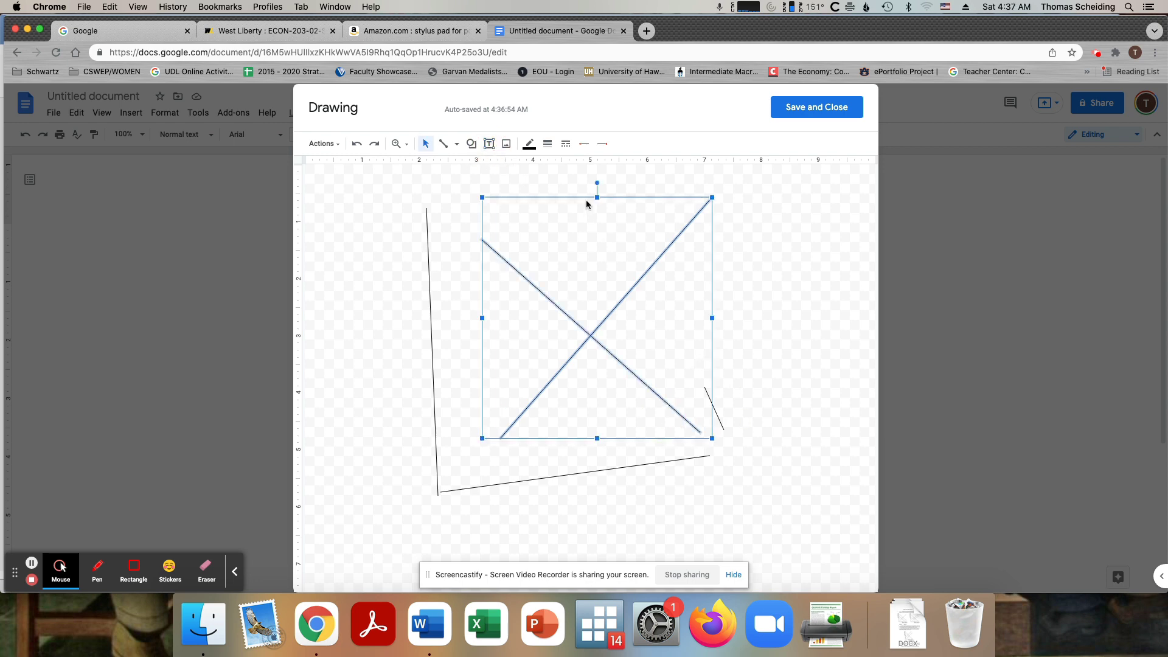
left_click_drag(598, 210, 699, 227)
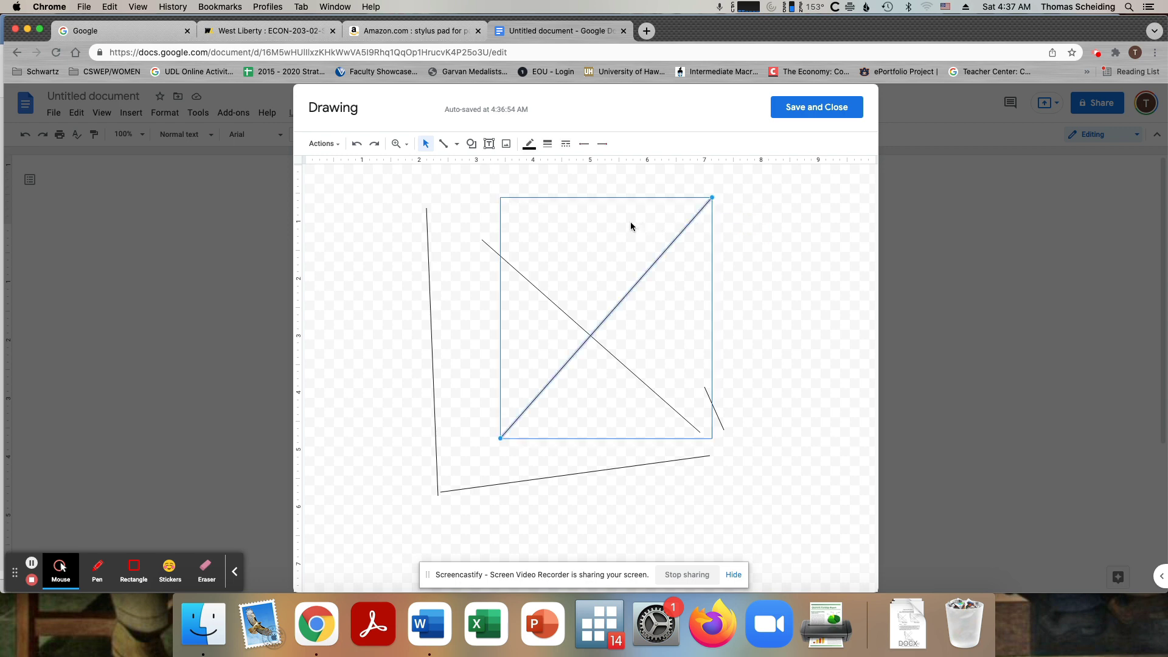
left_click(546, 249)
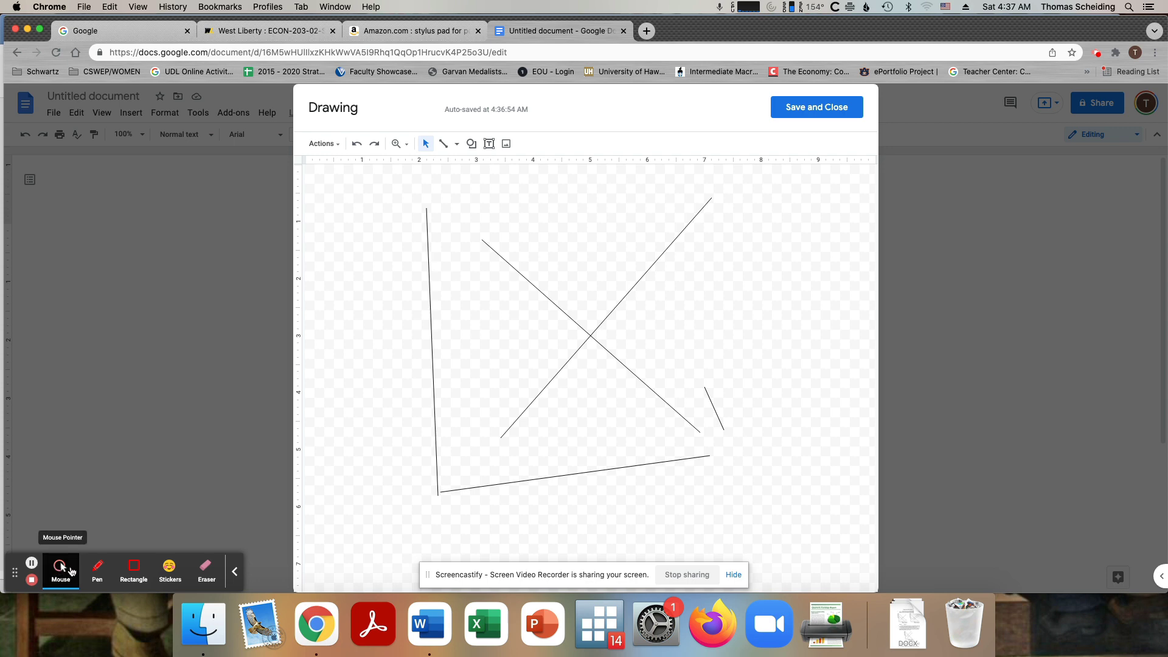
- Draw further crossing lines on the canvas and save the drawing into the document
left_click(98, 569)
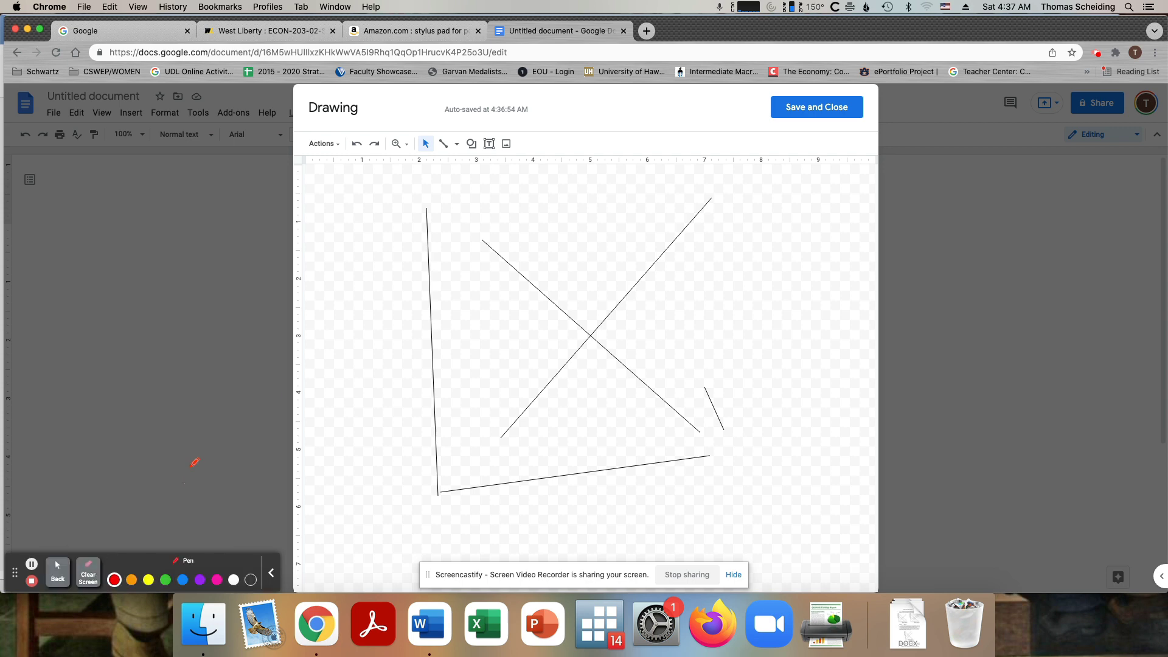
mouse_move(541, 219)
left_mouse_down()
mouse_move(539, 248)
mouse_move(692, 337)
left_mouse_up()
left_click_drag(582, 217, 691, 309)
mouse_move(598, 323)
left_mouse_down()
mouse_move(662, 211)
mouse_move(671, 221)
left_mouse_up()
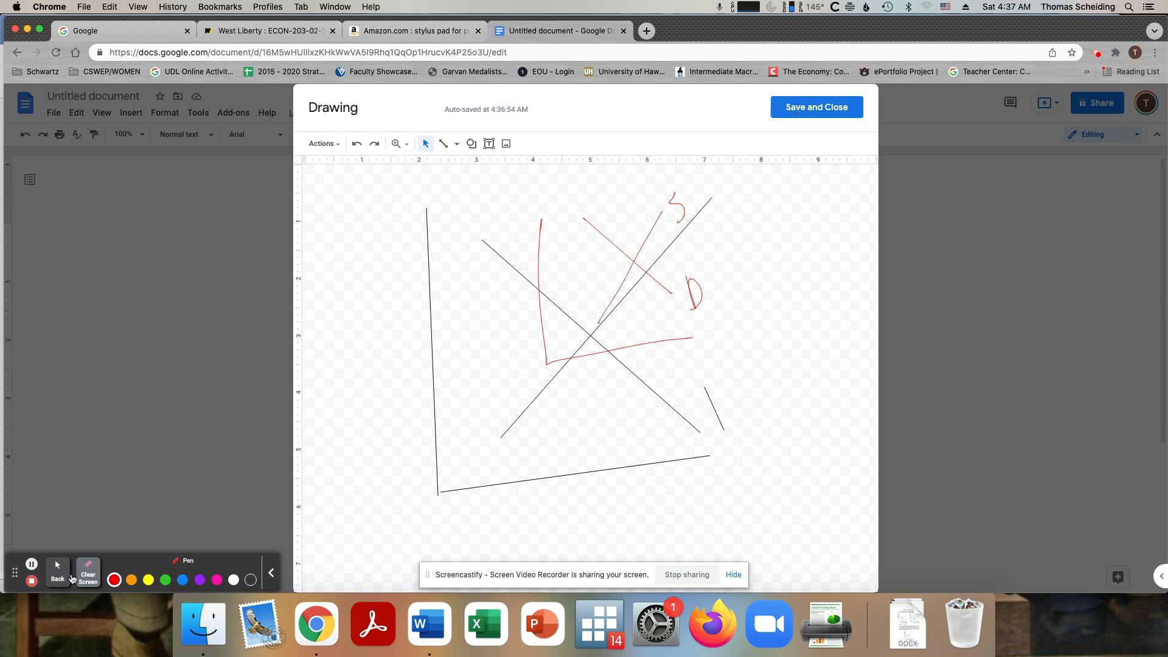
left_click(53, 567)
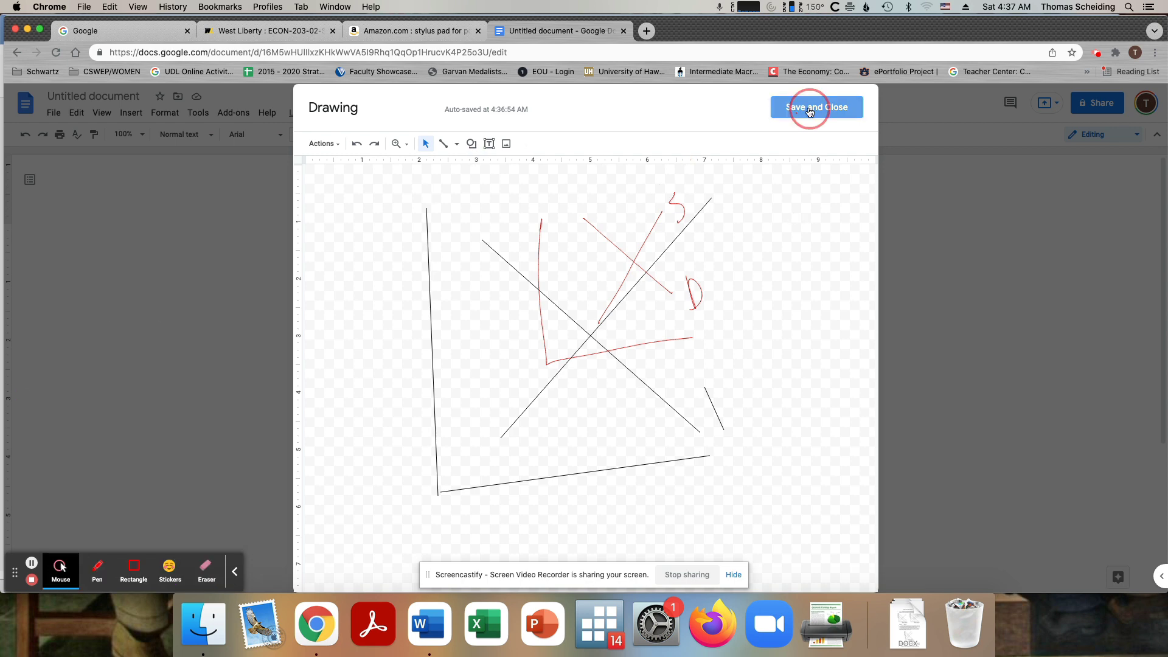
left_click(812, 108)
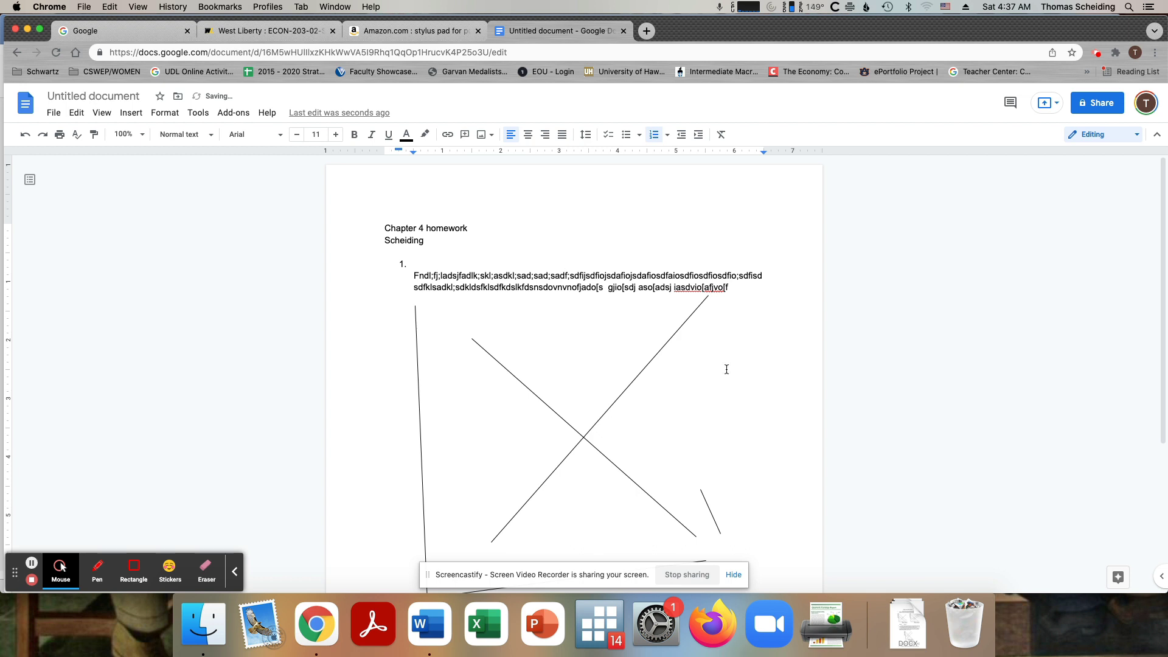
- Check the graph beneath answer 1, dismiss the Insert menu, and show the Downloads folder
scroll(728, 368, "down", 3)
scroll(726, 369, "up", 4)
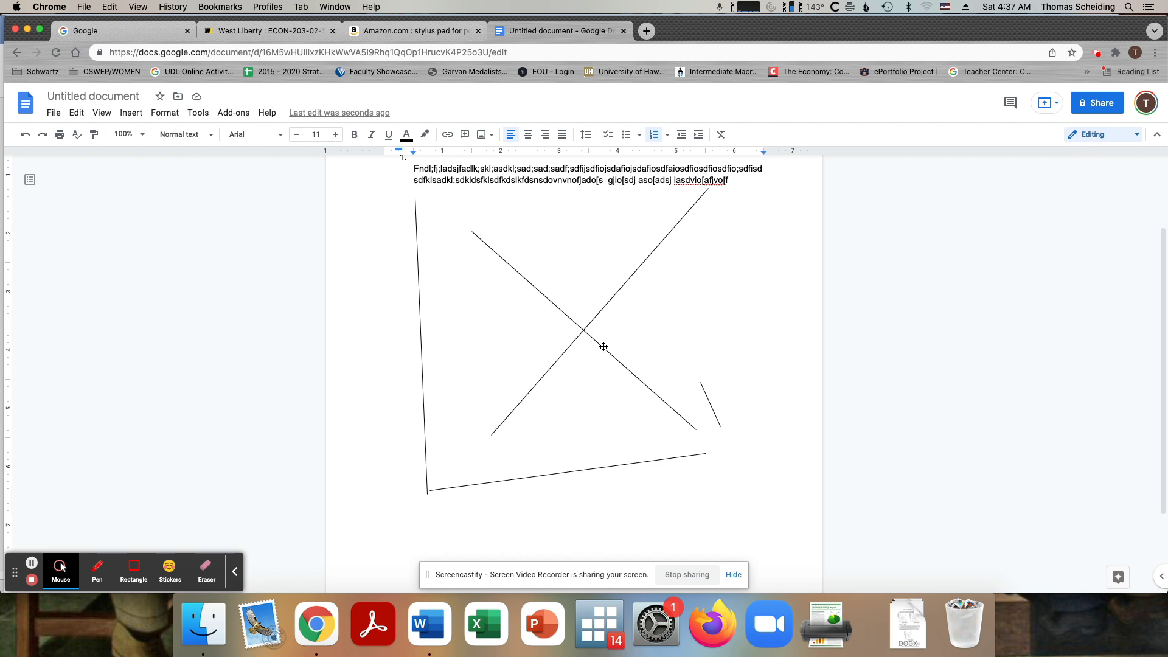
left_click(133, 114)
mouse_move(134, 130)
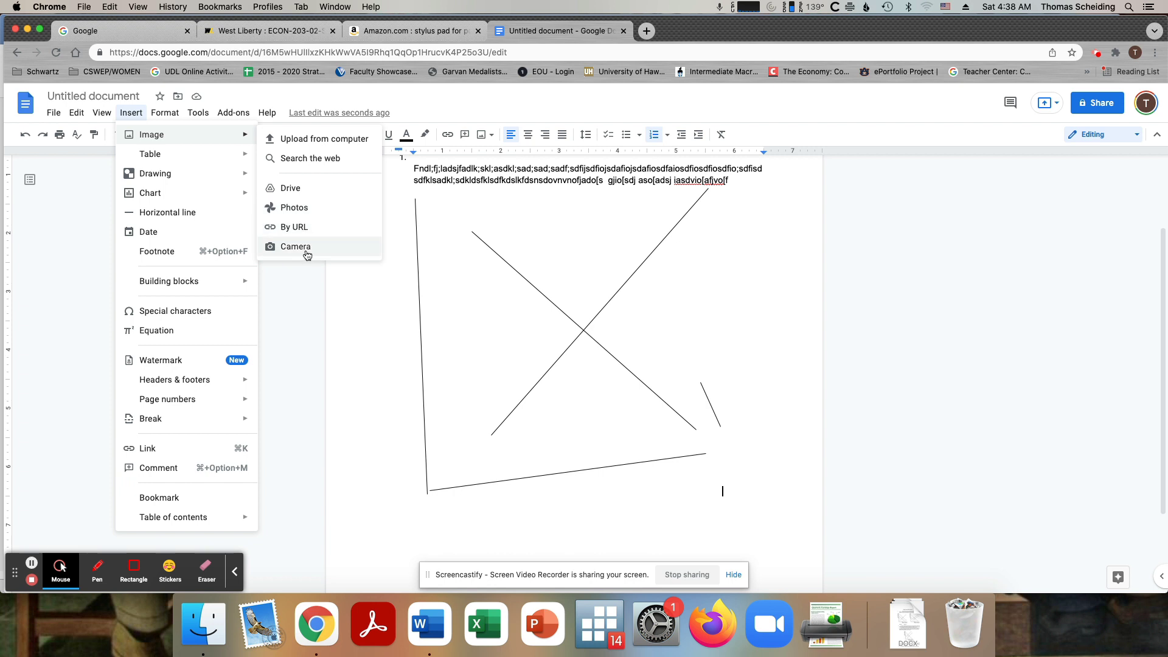
left_click(419, 291)
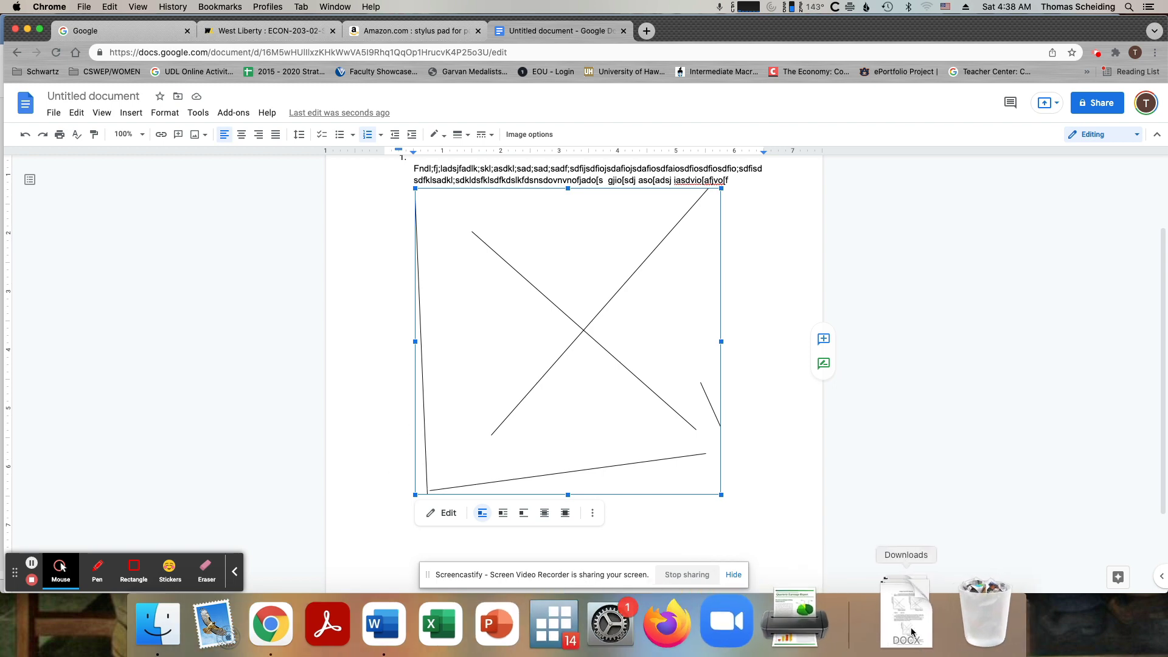
left_click(913, 602)
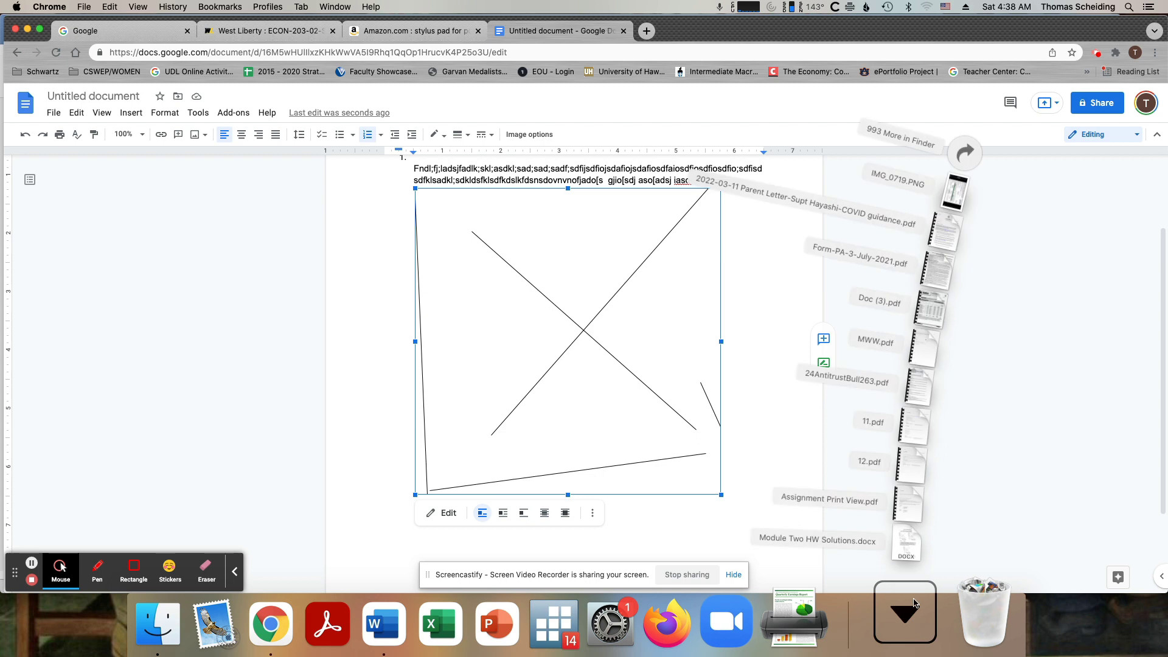
- Open Module Two HW Solutions.docx in Word to view minivan Figures 12 and 13, then return to Docs
left_click(925, 545)
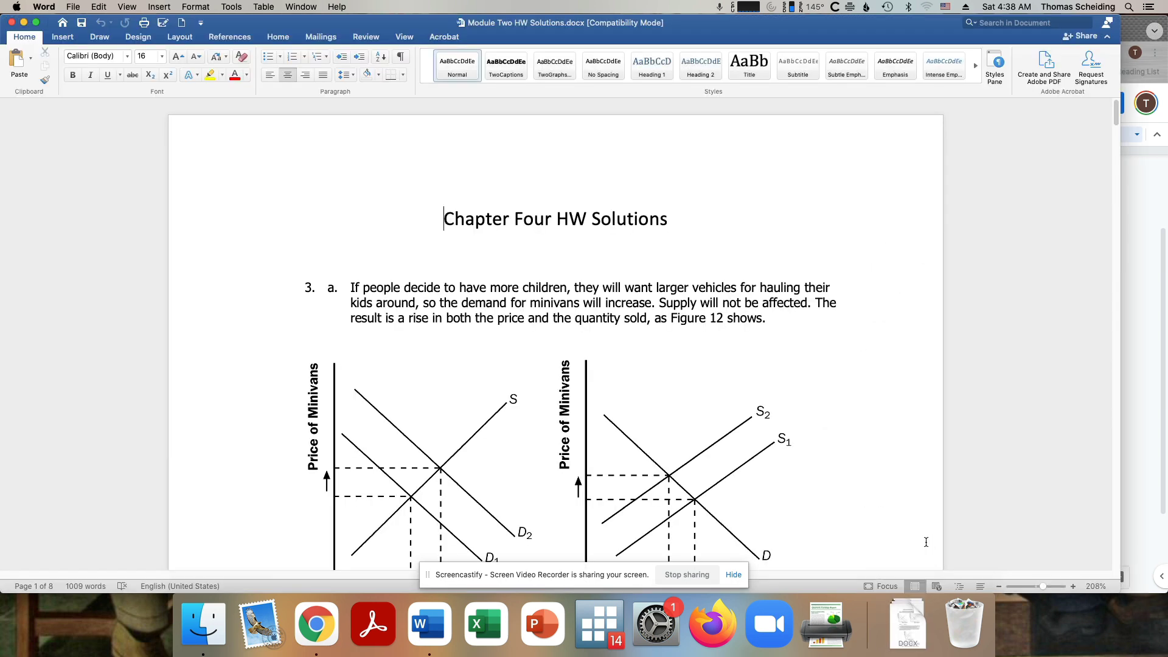
scroll(825, 442, "down", 5)
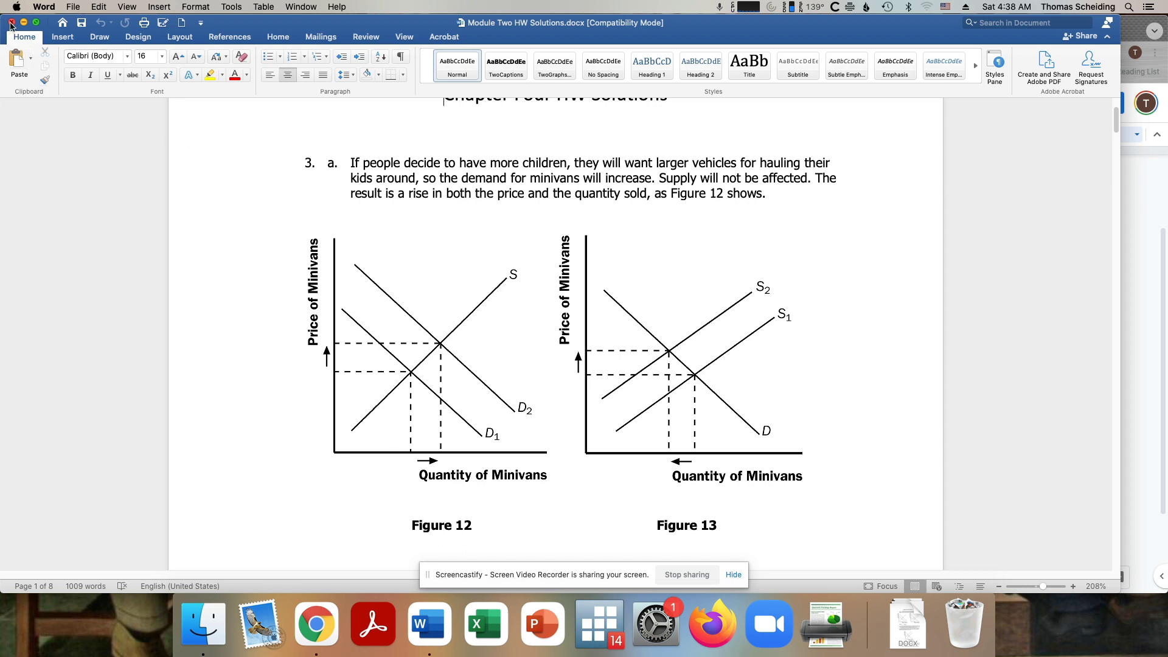
key("super+Tab")
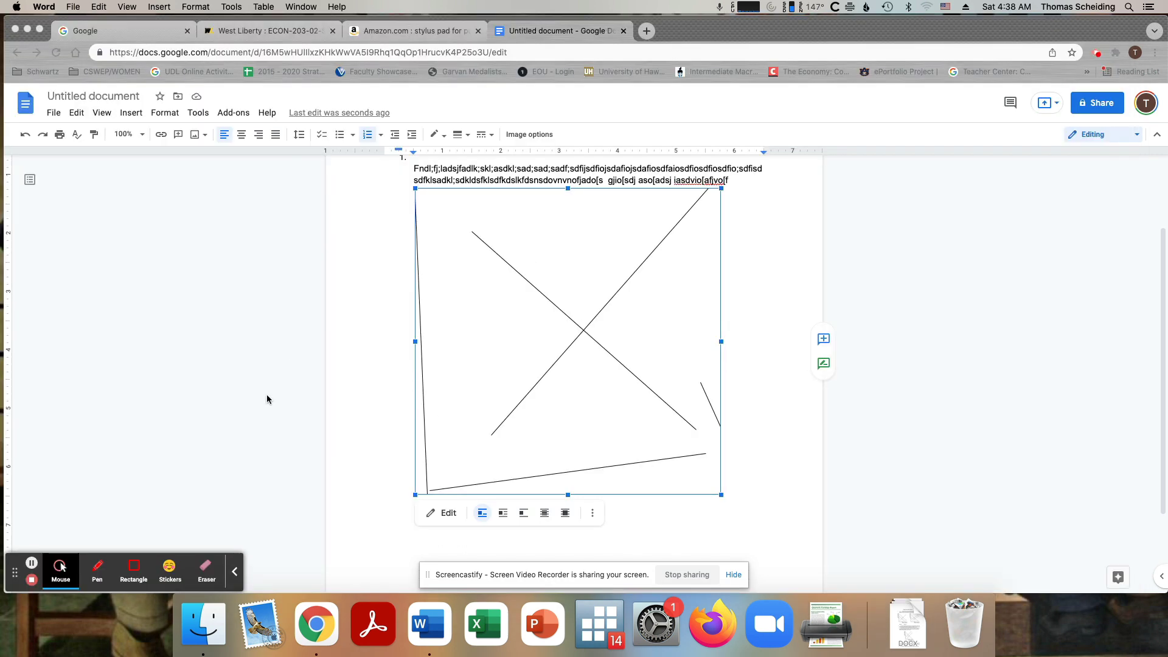